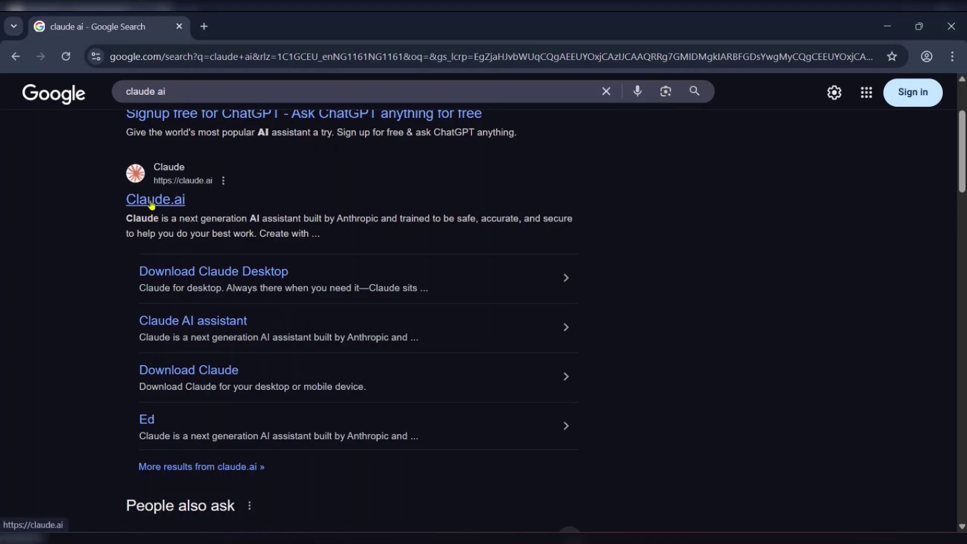
# Step: Open the official Claude.ai site and begin signing in with Google
pyautogui.click(151, 203)
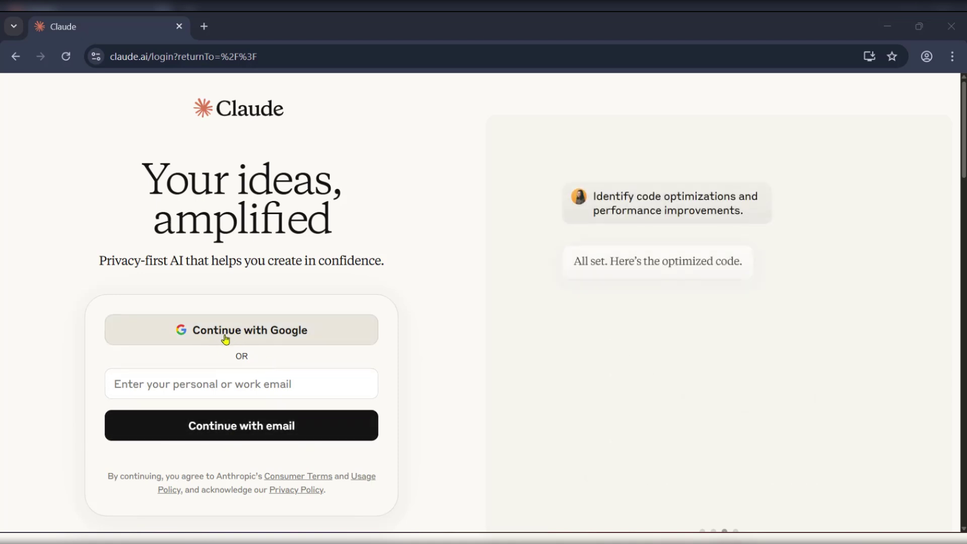
pyautogui.click(261, 334)
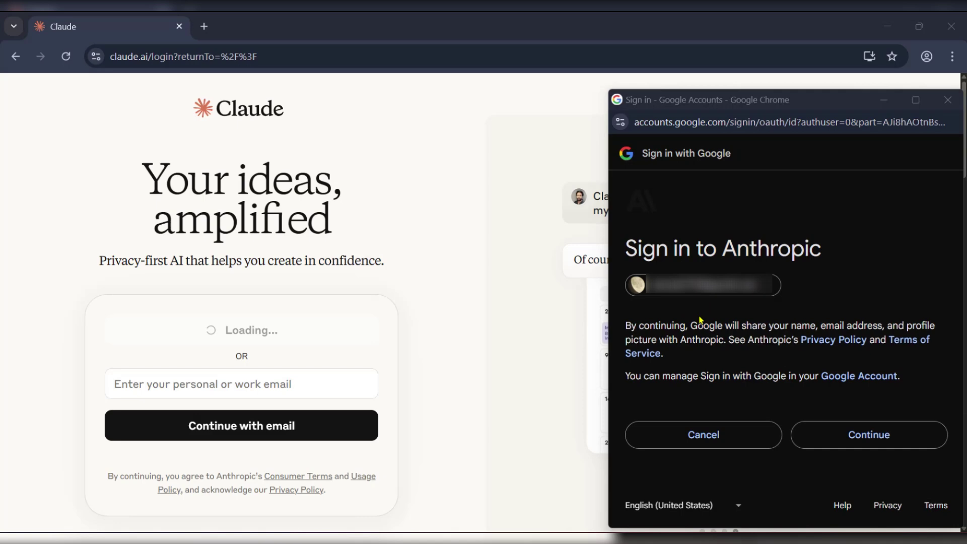
# Step: Approve sharing the Google account with Anthropic and confirm being at least 18
pyautogui.click(876, 438)
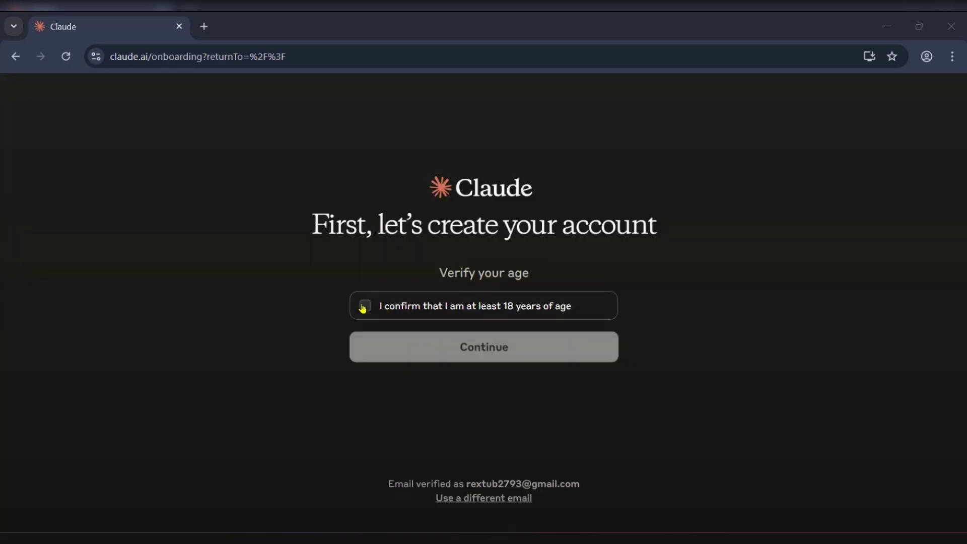
pyautogui.click(365, 306)
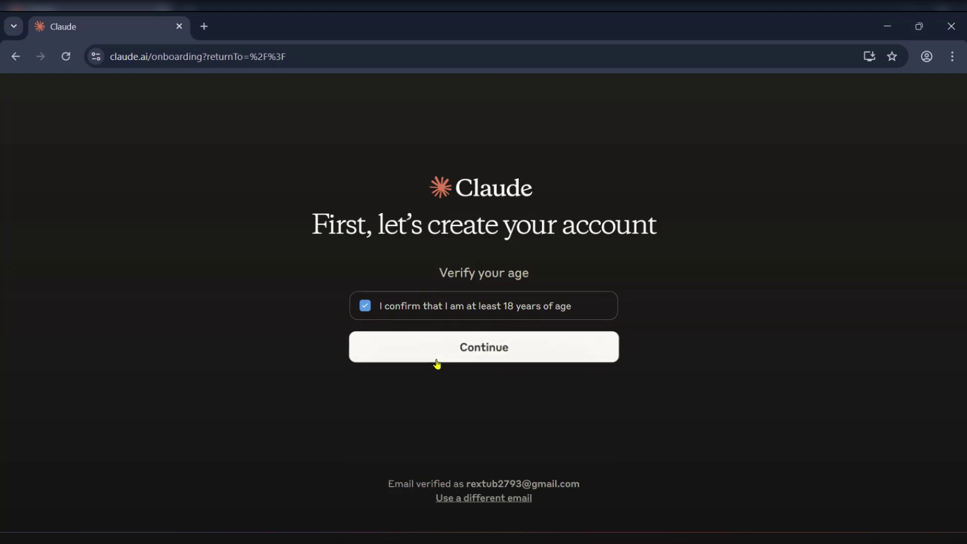
pyautogui.click(505, 354)
pyautogui.scroll(-2, 454, 219)
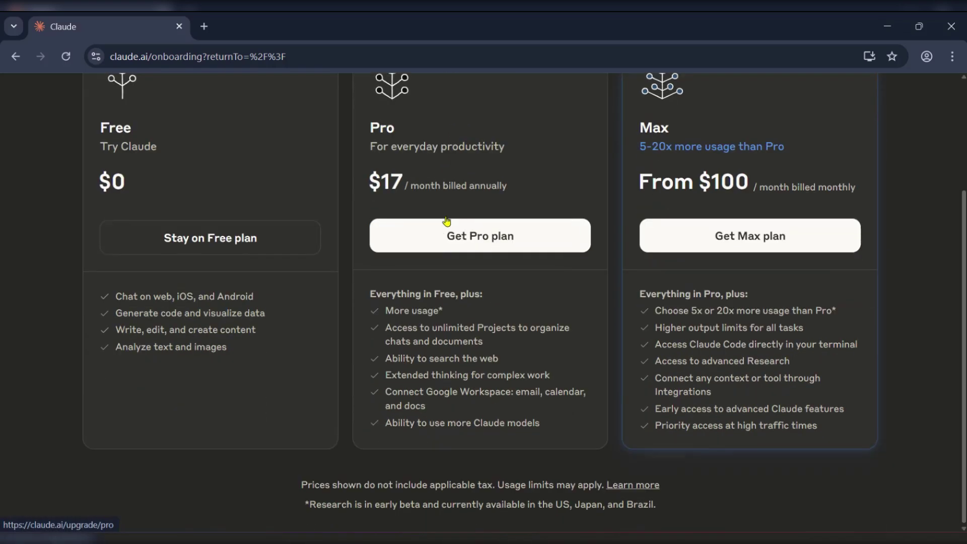
pyautogui.scroll(1, 302, 250)
# Step: Keep the Free plan, then pick Coding & developing, Writing & content creation, and Life stuff
pyautogui.click(198, 318)
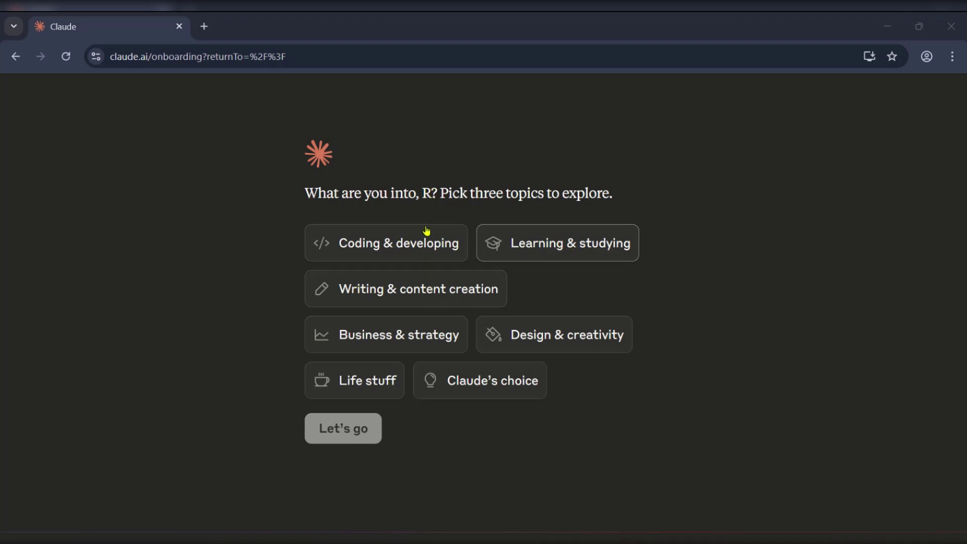
pyautogui.click(431, 245)
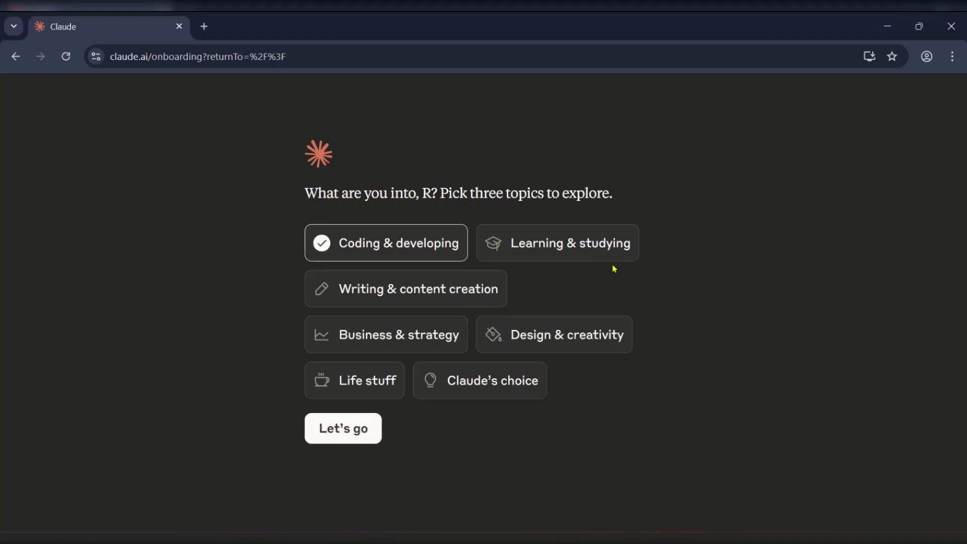
pyautogui.click(448, 293)
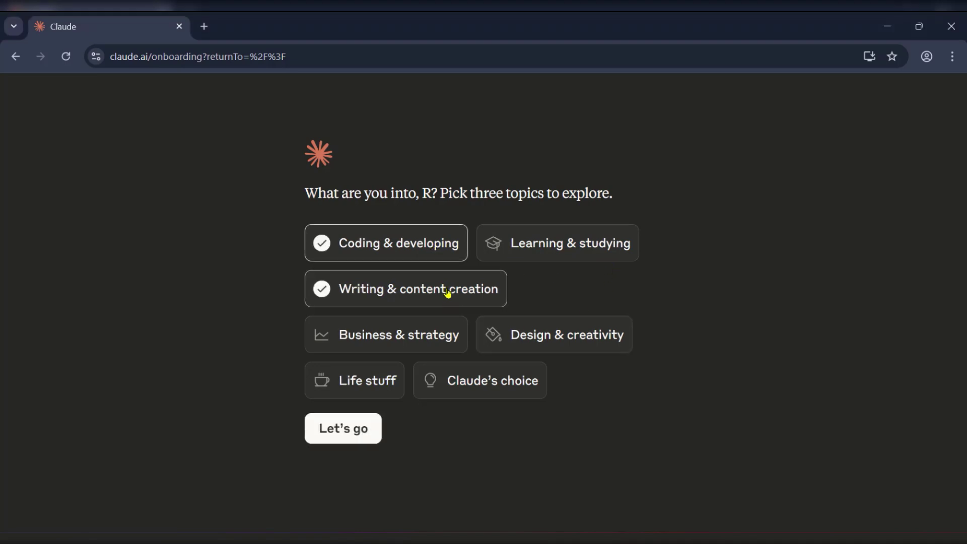
pyautogui.click(374, 386)
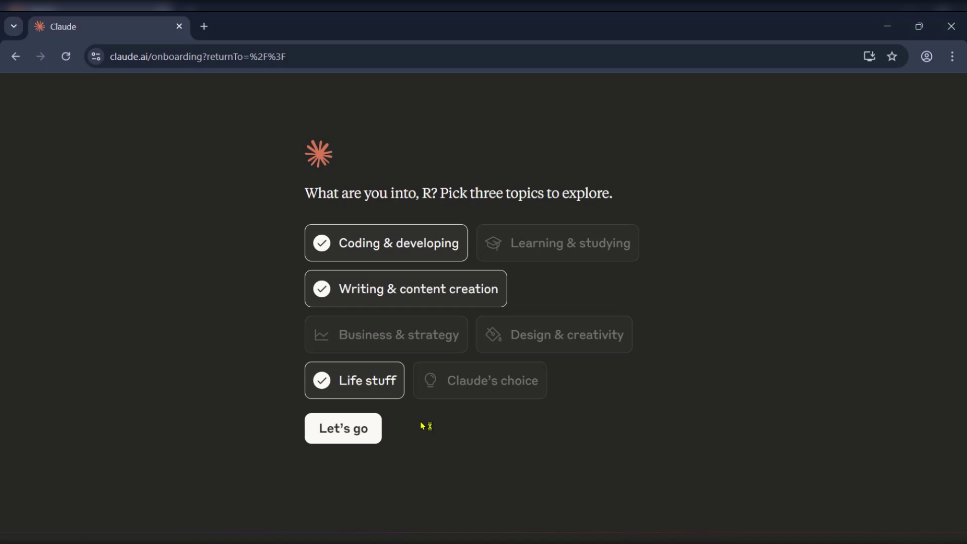
# Step: Submit the topics, start the 'Develop instructional content' chat, and open a new browser tab
pyautogui.click(338, 440)
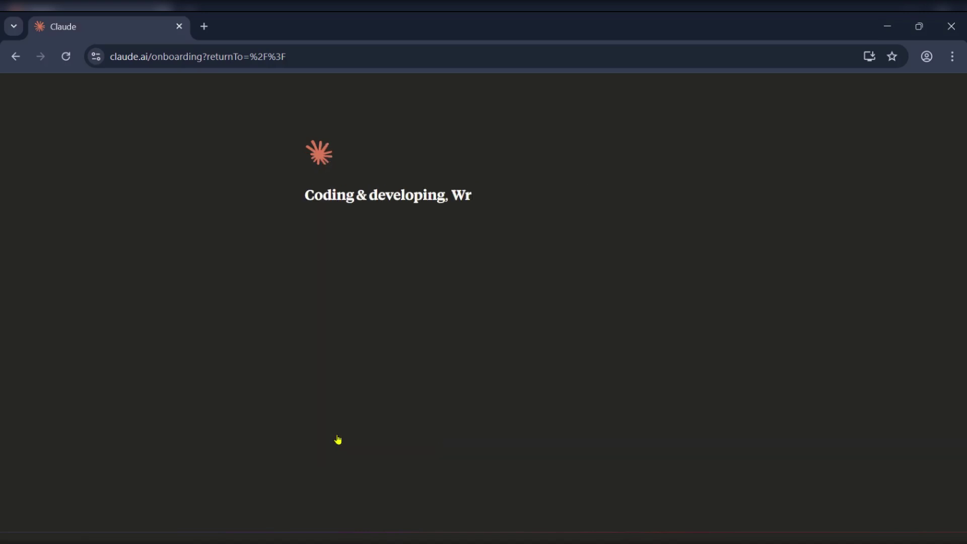
pyautogui.doubleClick(405, 317)
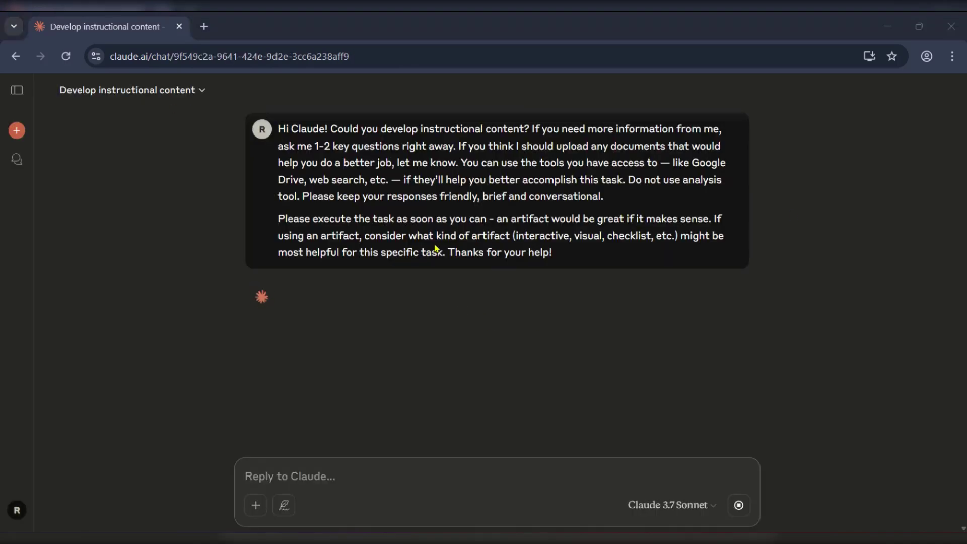
pyautogui.click(204, 27)
# Step: Close the instructional content chat tab and reopen claude.ai from the address-bar suggestions
pyautogui.click(179, 27)
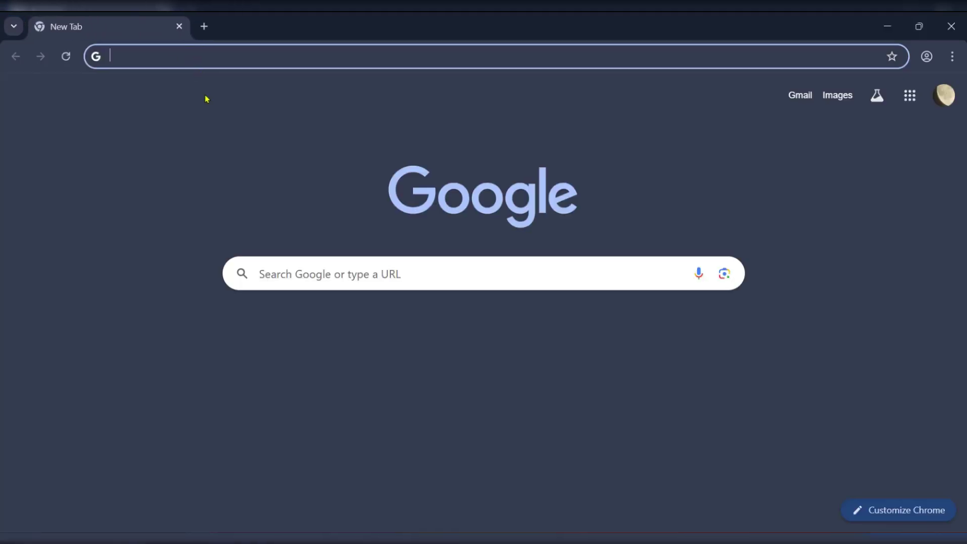
pyautogui.write('cl')
pyautogui.click(219, 112)
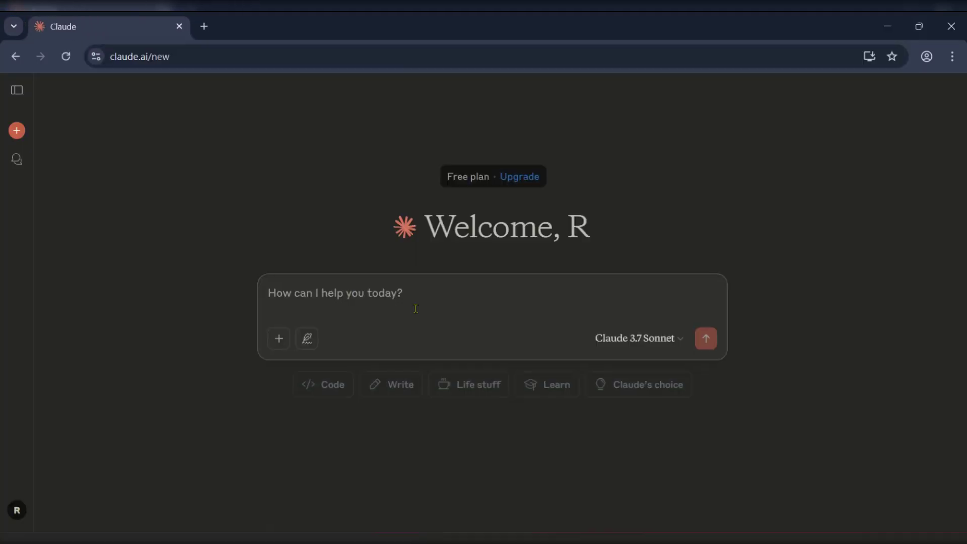